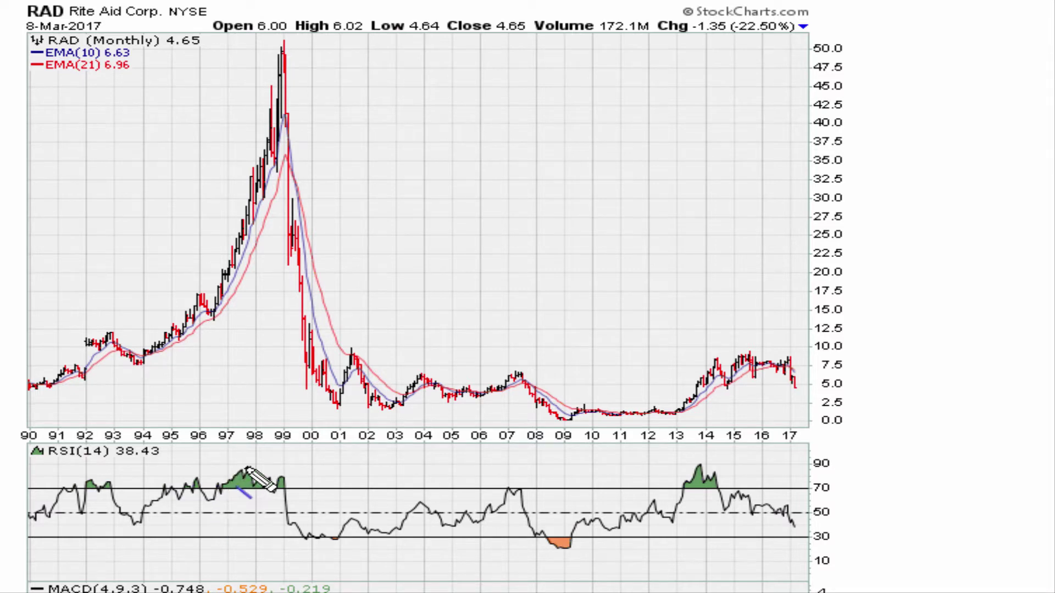
Draw a blue RSI trendline from the 1997 peak through the 2007 peak to early 2013, and mark the breakout on RSI and price with arrows.
{"action": "left_click_drag", "start_coordinate": [246, 469], "coordinate": [529, 489]}
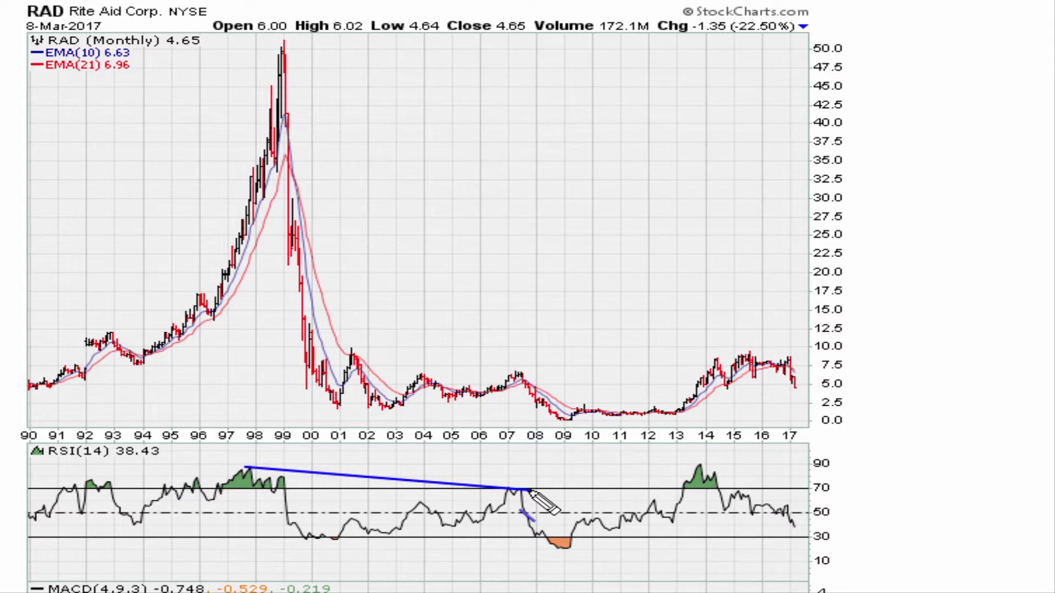
{"action": "left_click_drag", "start_coordinate": [529, 489], "coordinate": [684, 503]}
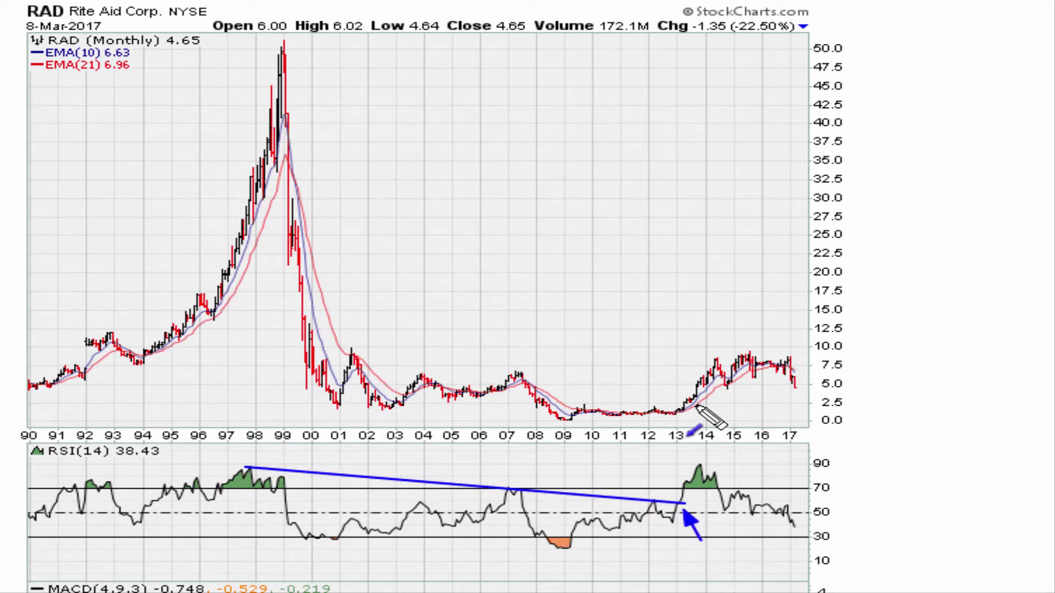
{"action": "left_click_drag", "start_coordinate": [696, 440], "coordinate": [688, 417]}
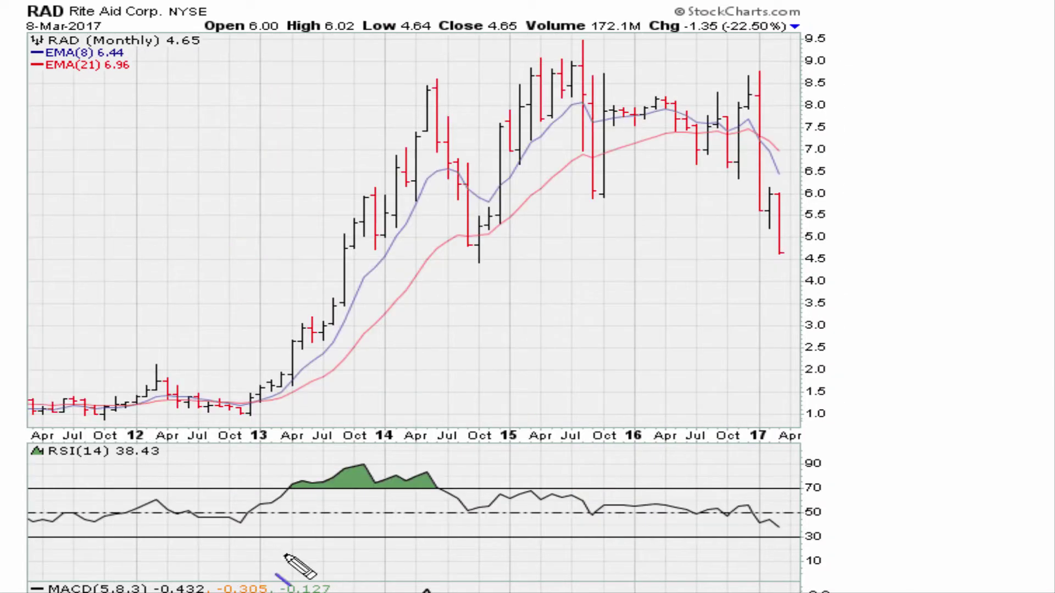
On the 2011–2017 monthly chart, draw the blue RSI trendline ending in early 2013 and point arrows at the breakout on RSI and price.
{"action": "left_click_drag", "start_coordinate": [261, 505], "coordinate": [28, 496]}
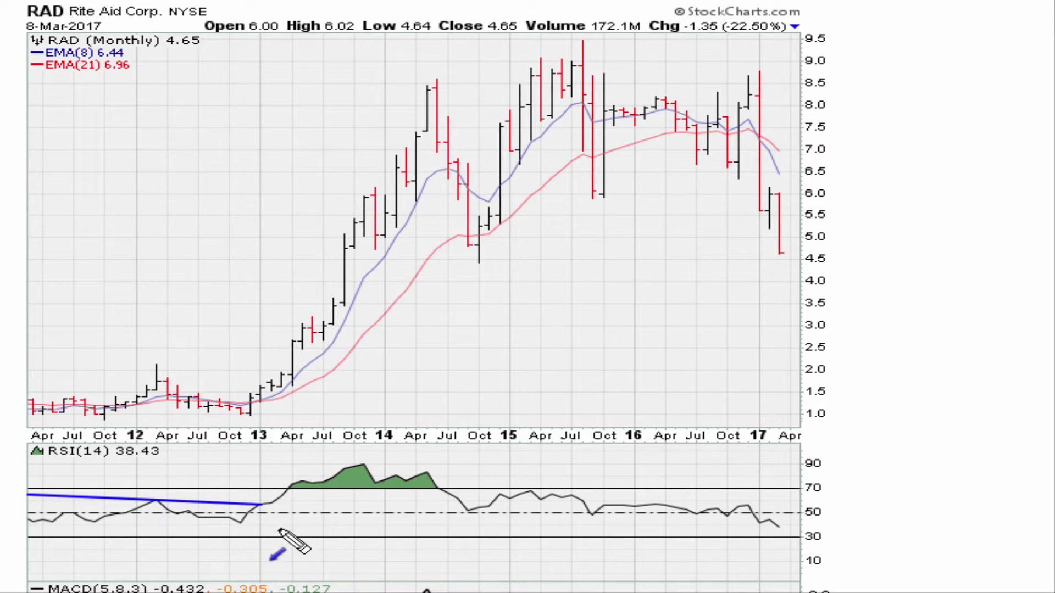
{"action": "left_click_drag", "start_coordinate": [260, 511], "coordinate": [261, 504]}
{"action": "left_click_drag", "start_coordinate": [302, 413], "coordinate": [267, 390]}
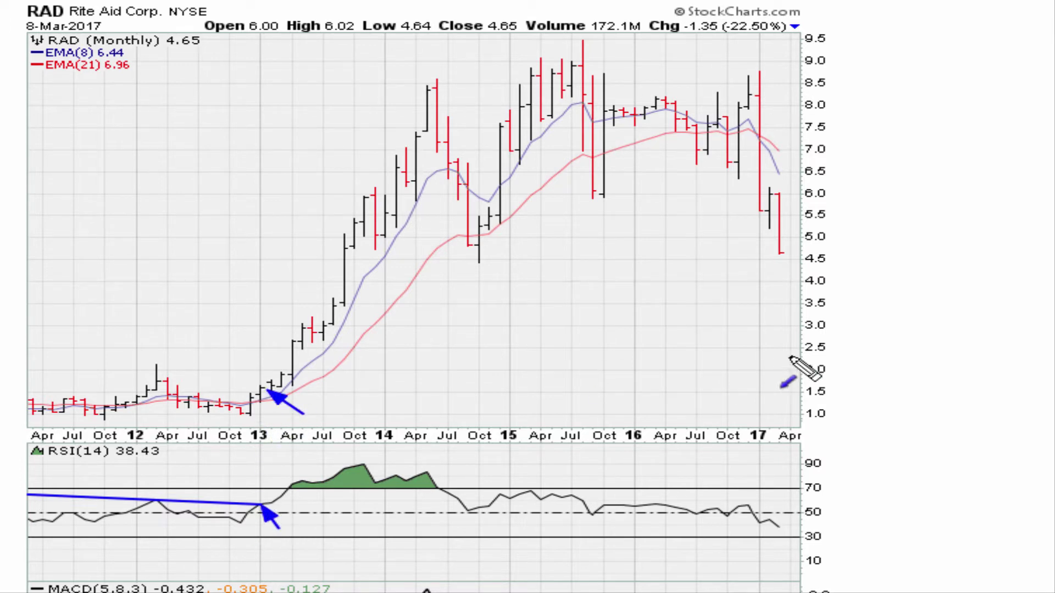
Trace the price rise from early 2013 to the mid-2014 high and the following drop in thick black, and clear the annotations.
{"action": "mouse_move", "coordinate": [259, 378]}
{"action": "left_mouse_down"}
{"action": "mouse_move", "coordinate": [306, 278]}
{"action": "mouse_move", "coordinate": [410, 139]}
{"action": "mouse_move", "coordinate": [427, 90]}
{"action": "mouse_move", "coordinate": [437, 92]}
{"action": "mouse_move", "coordinate": [475, 235]}
{"action": "left_mouse_up"}
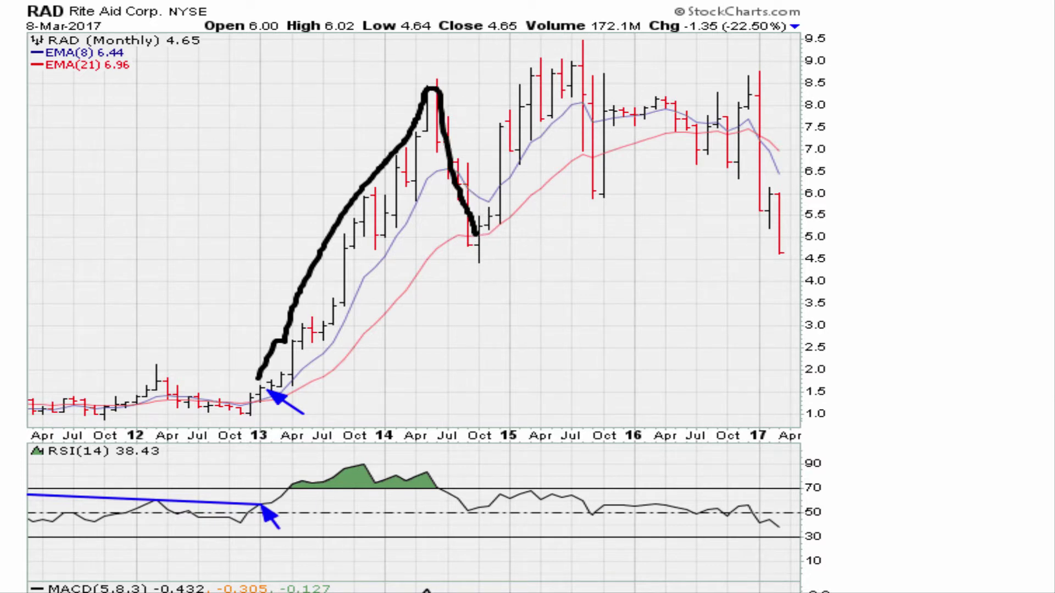
{"action": "key", "text": "Right"}
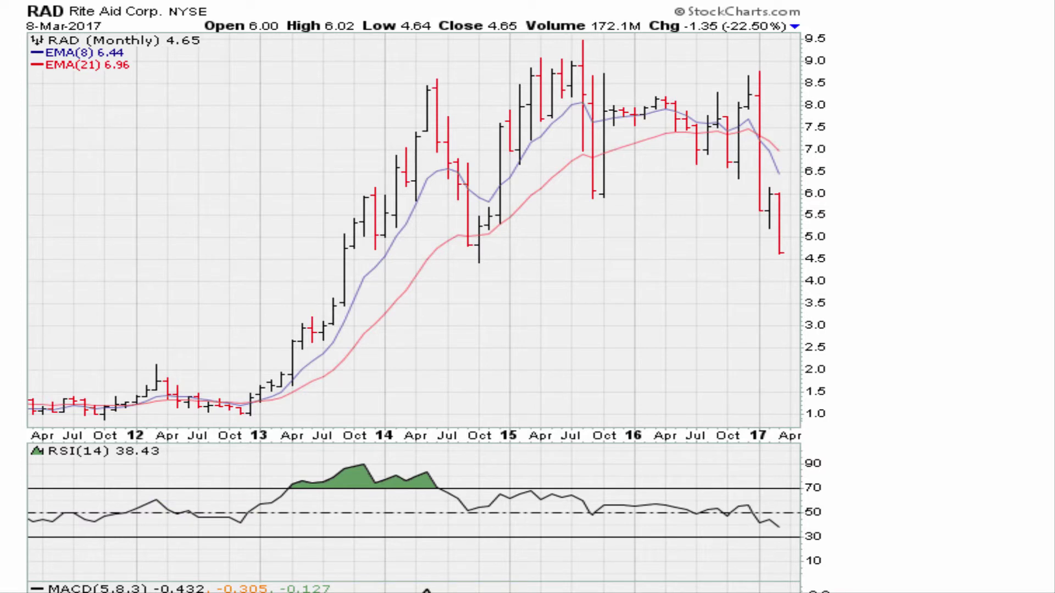
On the long-term chart from 1990, draw the RSI trendline from the 1997 peak to early 2013 and mark its breakout with blue arrows.
{"action": "key", "text": "Right"}
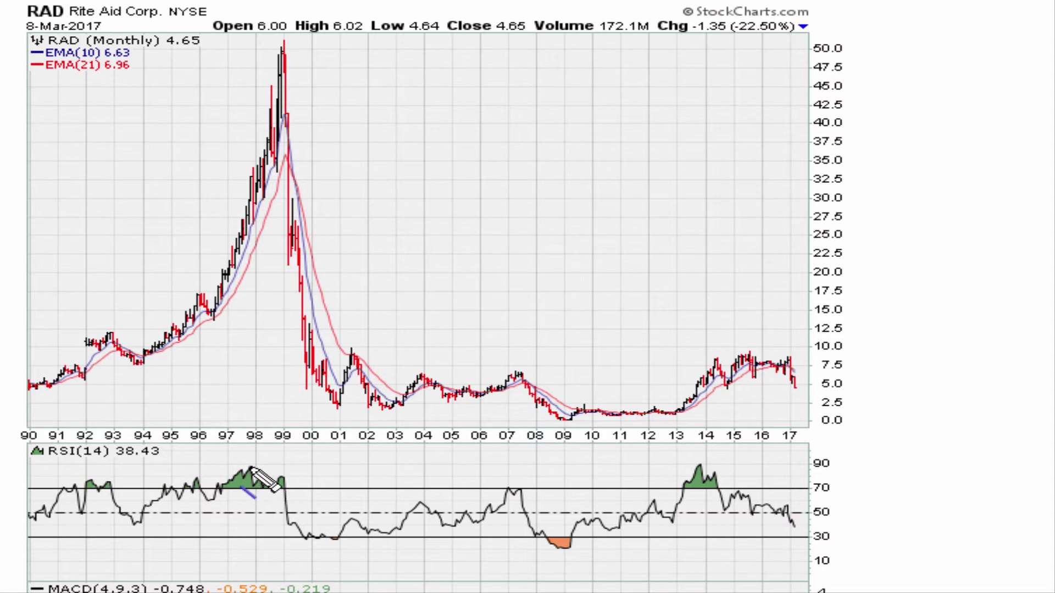
{"action": "left_click_drag", "start_coordinate": [250, 468], "coordinate": [681, 503]}
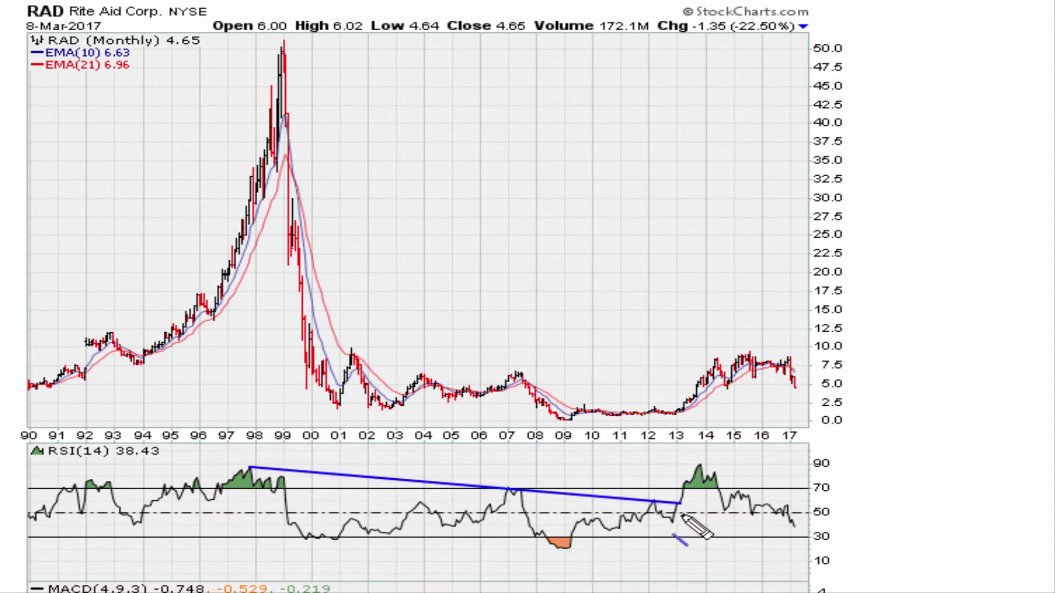
{"action": "left_click_drag", "start_coordinate": [705, 538], "coordinate": [684, 510]}
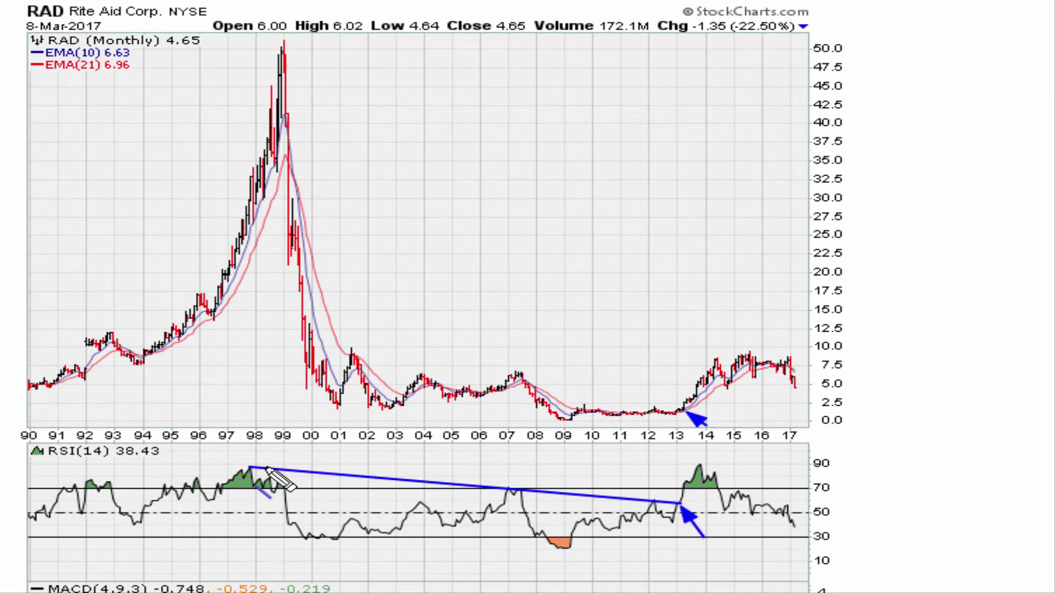
Extend the RSI trendline past 2017 and box its late-2014 and late-2015 retests in blue on both RSI and price.
{"action": "left_click_drag", "start_coordinate": [250, 467], "coordinate": [817, 517]}
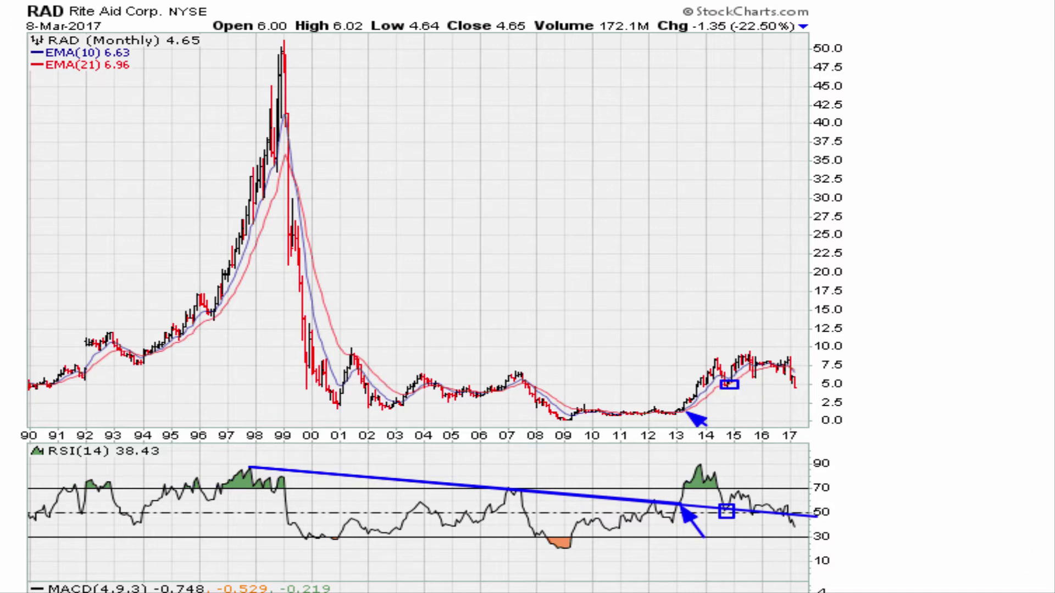
{"action": "left_click_drag", "start_coordinate": [744, 507], "coordinate": [760, 519]}
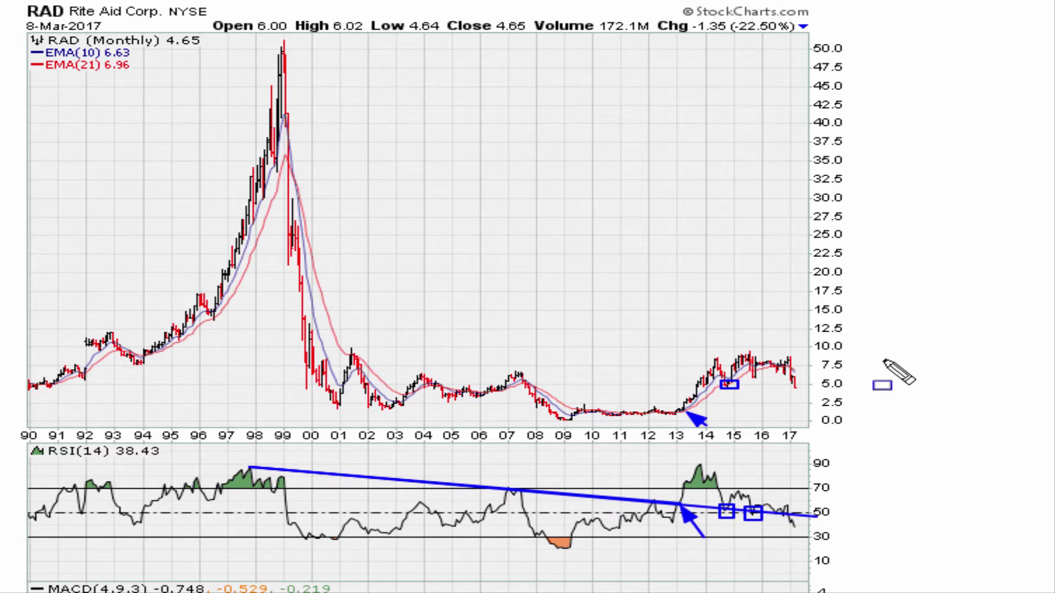
{"action": "left_click_drag", "start_coordinate": [745, 372], "coordinate": [762, 380]}
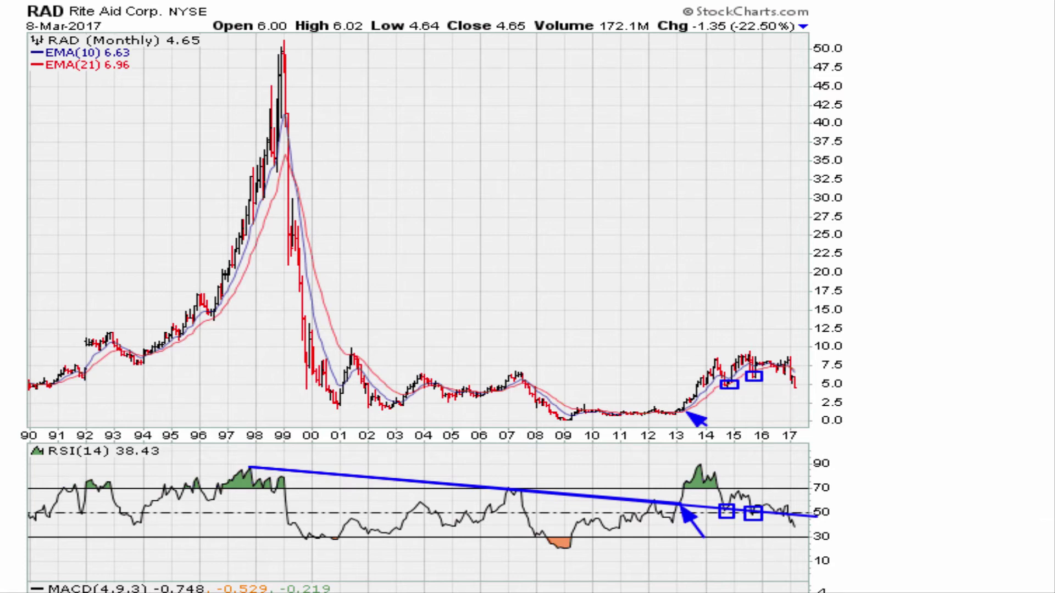
Mark the early-2017 trendline breakdown with red arrows on RSI and price, and clear the annotations.
{"action": "left_click_drag", "start_coordinate": [819, 482], "coordinate": [793, 513]}
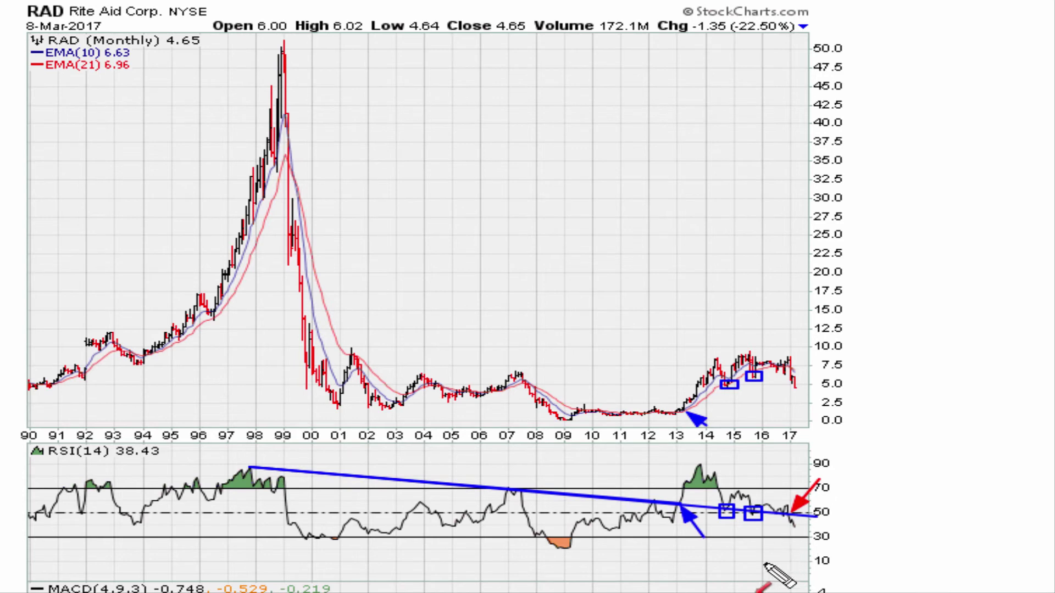
{"action": "left_click_drag", "start_coordinate": [823, 336], "coordinate": [797, 365]}
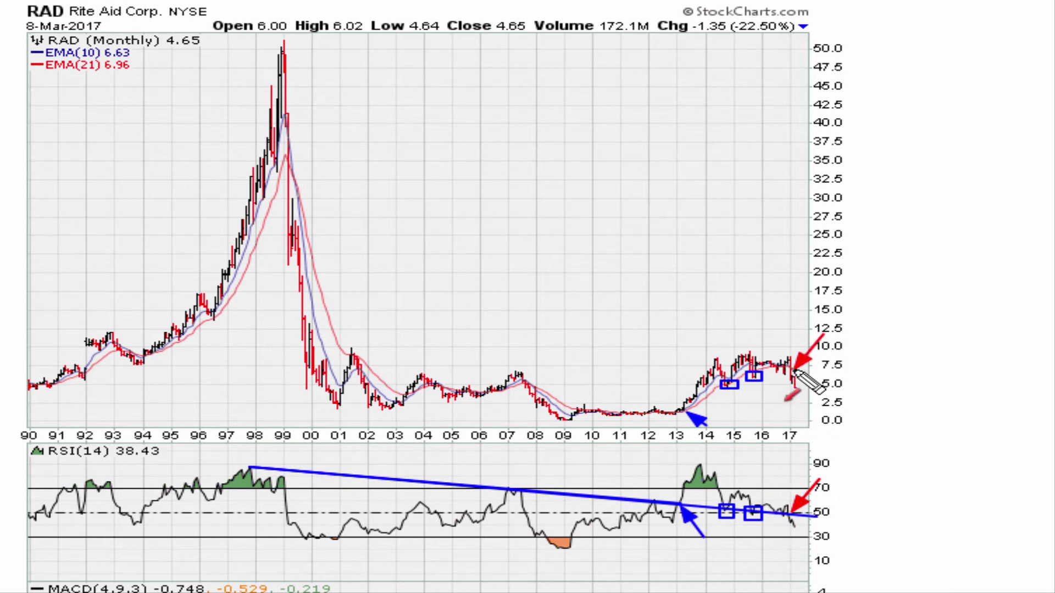
{"action": "key", "text": "Escape"}
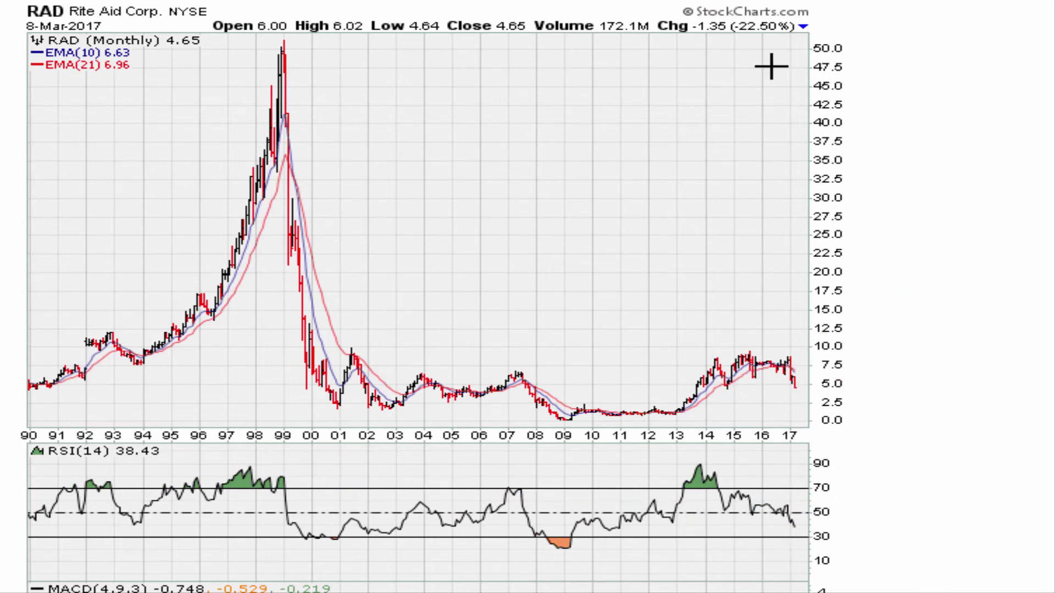
On the 2011–2017 chart, draw a blue trendline across the whole RSI panel and mark the early-2013 breakout on RSI and price with arrows.
{"action": "key", "text": "ctrl+Tab"}
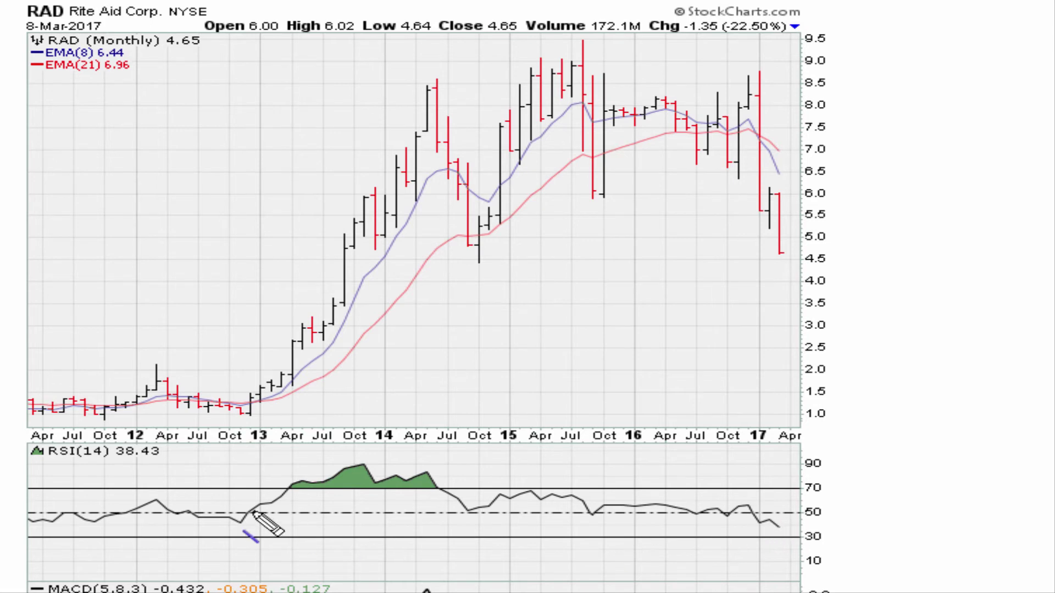
{"action": "mouse_move", "coordinate": [30, 495]}
{"action": "left_mouse_down"}
{"action": "mouse_move", "coordinate": [802, 535]}
{"action": "mouse_move", "coordinate": [820, 519]}
{"action": "left_mouse_up"}
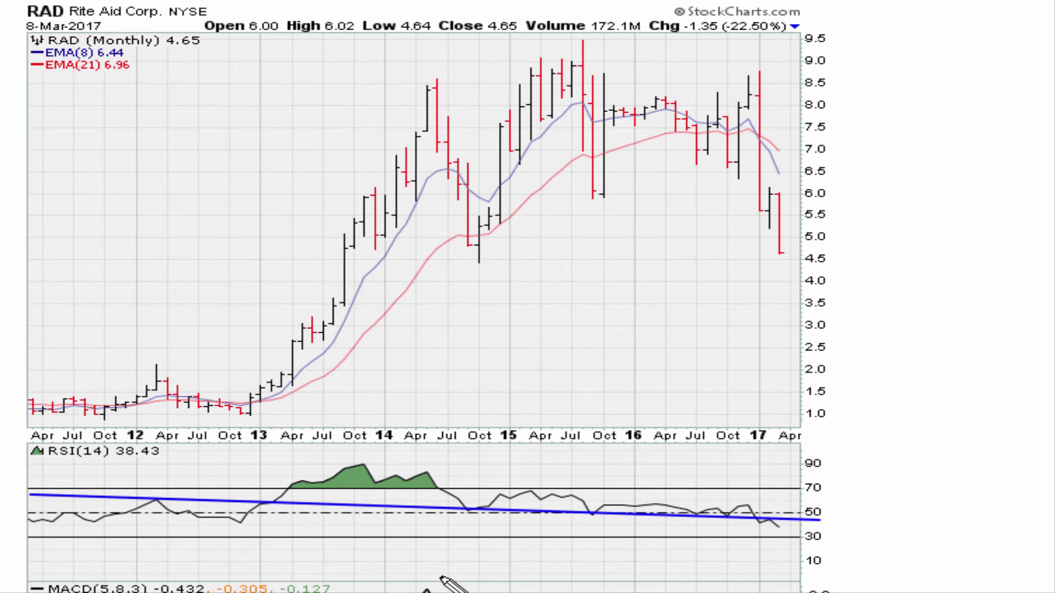
{"action": "left_click_drag", "start_coordinate": [310, 537], "coordinate": [274, 503]}
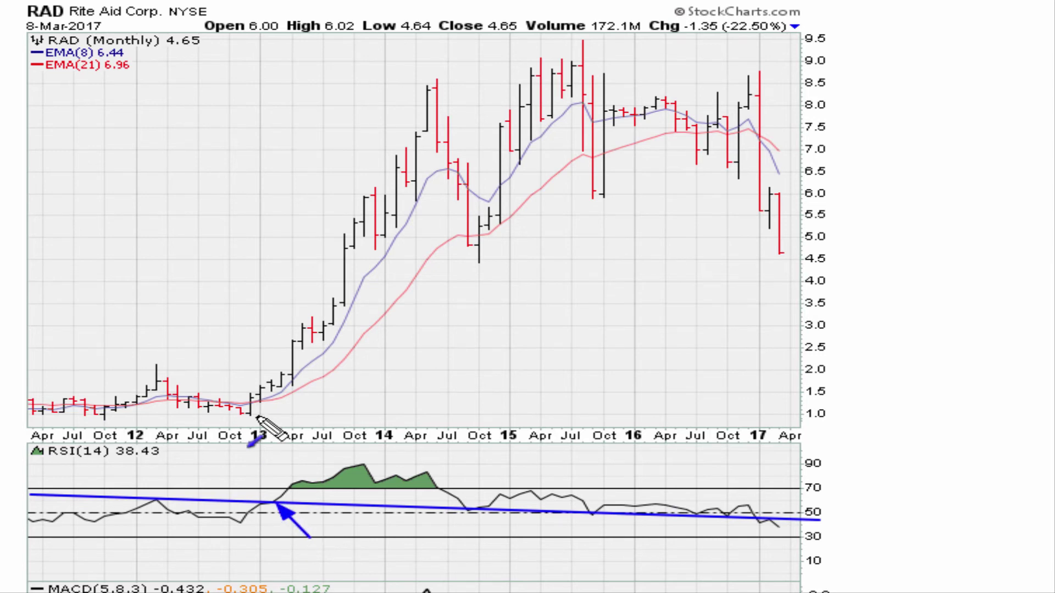
{"action": "left_click_drag", "start_coordinate": [301, 418], "coordinate": [269, 395]}
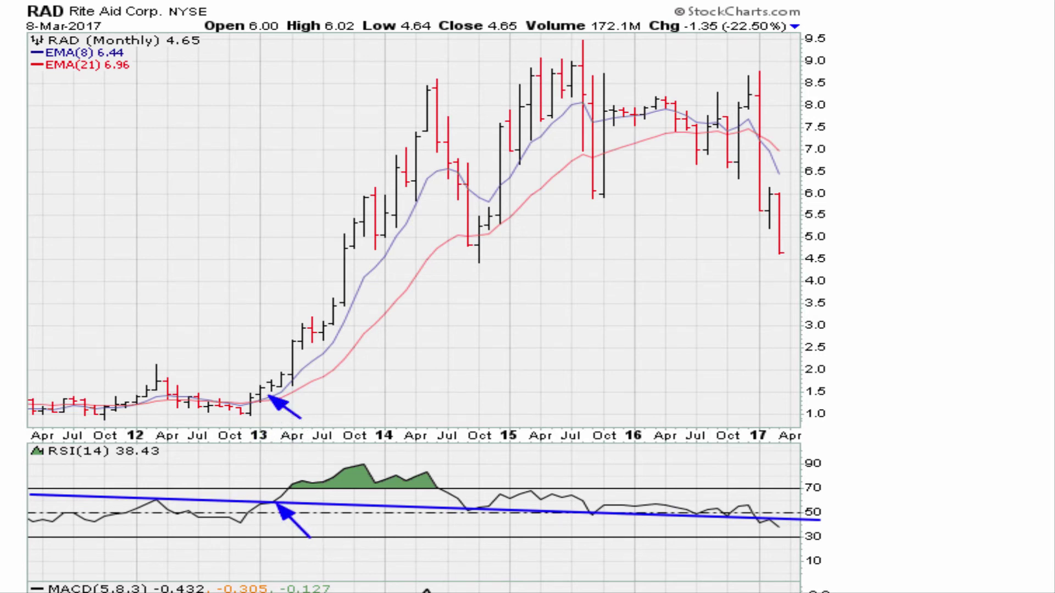
Box the late-2014, late-2015, mid-2016 and late-2016 trendline retests in blue on RSI, along with the matching price lows.
{"action": "left_click_drag", "start_coordinate": [460, 507], "coordinate": [490, 516]}
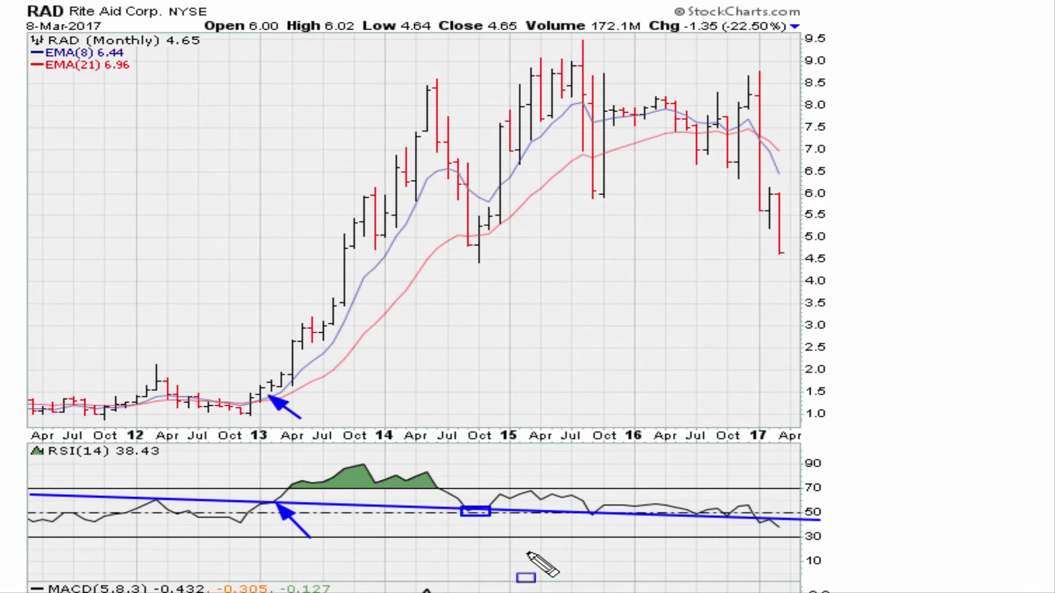
{"action": "mouse_move", "coordinate": [466, 238]}
{"action": "left_mouse_down"}
{"action": "mouse_move", "coordinate": [507, 279]}
{"action": "mouse_move", "coordinate": [479, 250]}
{"action": "left_mouse_up"}
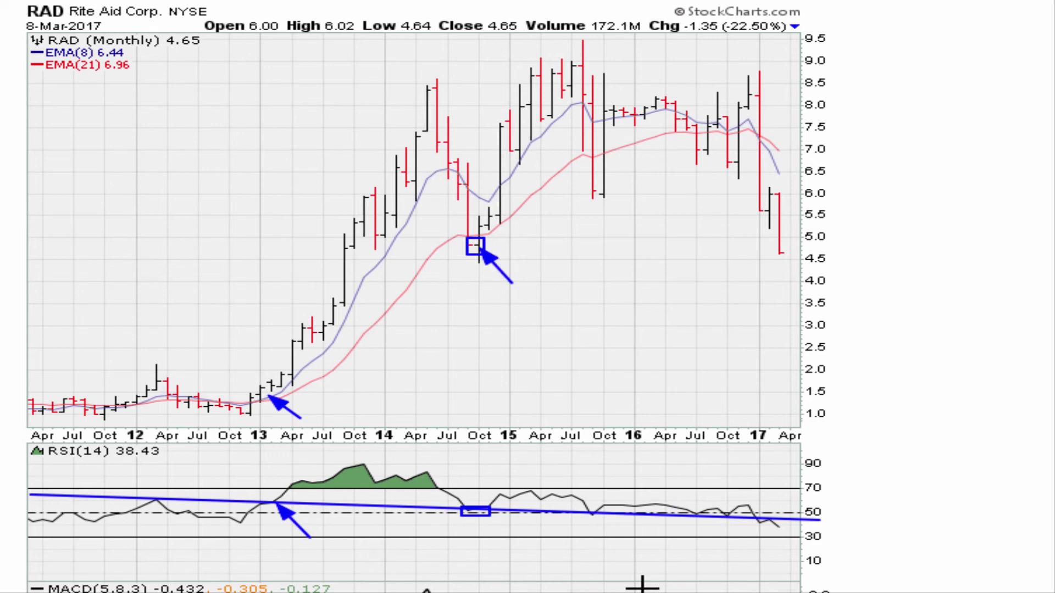
{"action": "left_click_drag", "start_coordinate": [586, 510], "coordinate": [602, 522]}
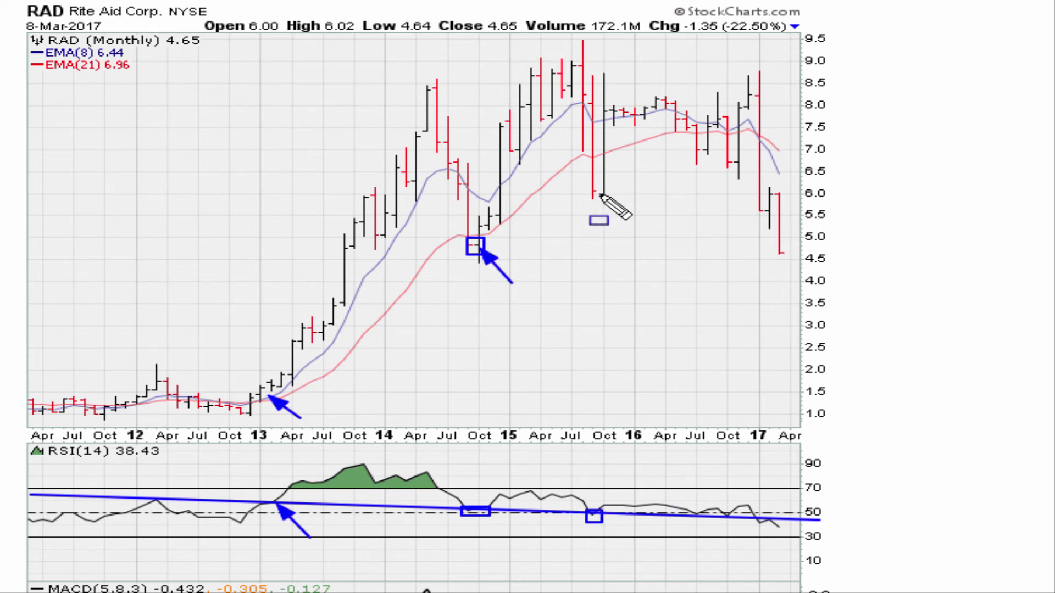
{"action": "left_click_drag", "start_coordinate": [588, 183], "coordinate": [613, 203]}
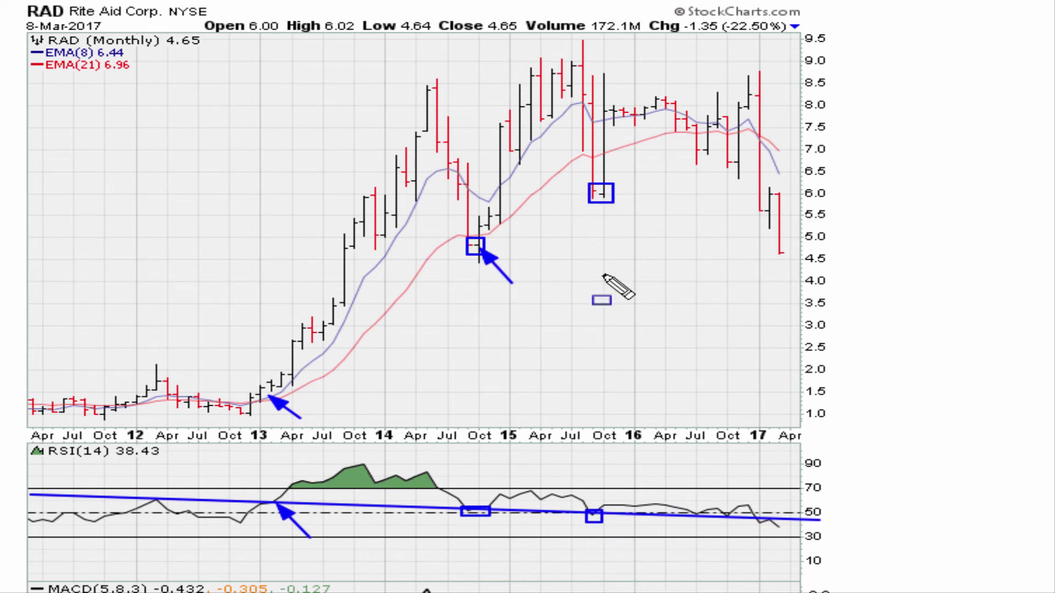
{"action": "mouse_move", "coordinate": [688, 509]}
{"action": "left_mouse_down"}
{"action": "mouse_move", "coordinate": [702, 523]}
{"action": "mouse_move", "coordinate": [728, 514]}
{"action": "left_mouse_up"}
{"action": "left_click_drag", "start_coordinate": [694, 146], "coordinate": [750, 172]}
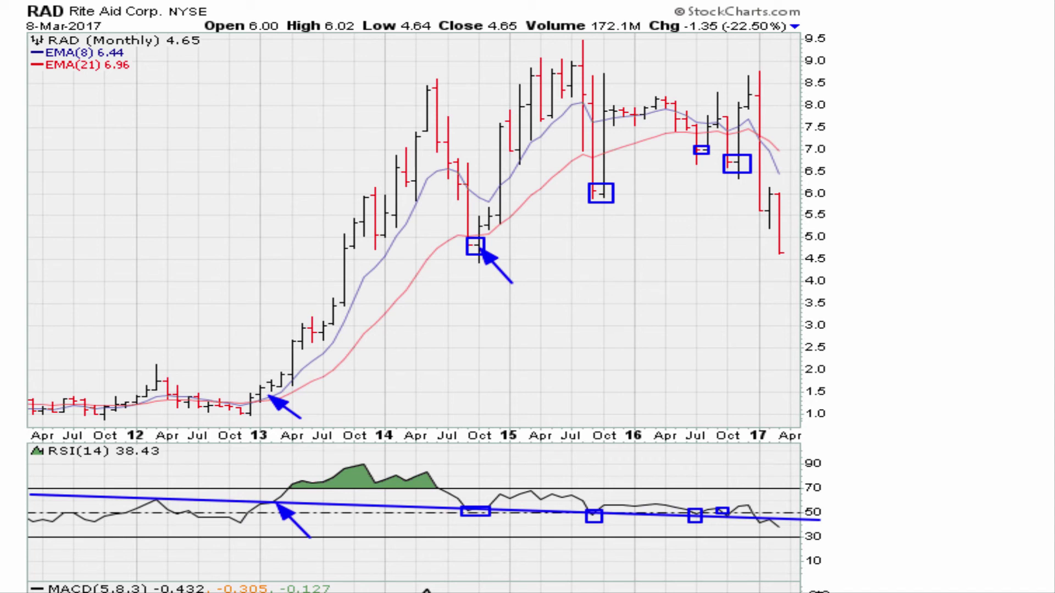
Mark the early-2017 breakdown and retest with red arrows on RSI and price, and add a black downward arrow beside the latest price bar before clearing the annotations.
{"action": "left_click_drag", "start_coordinate": [801, 479], "coordinate": [757, 513]}
{"action": "left_click_drag", "start_coordinate": [823, 493], "coordinate": [774, 517]}
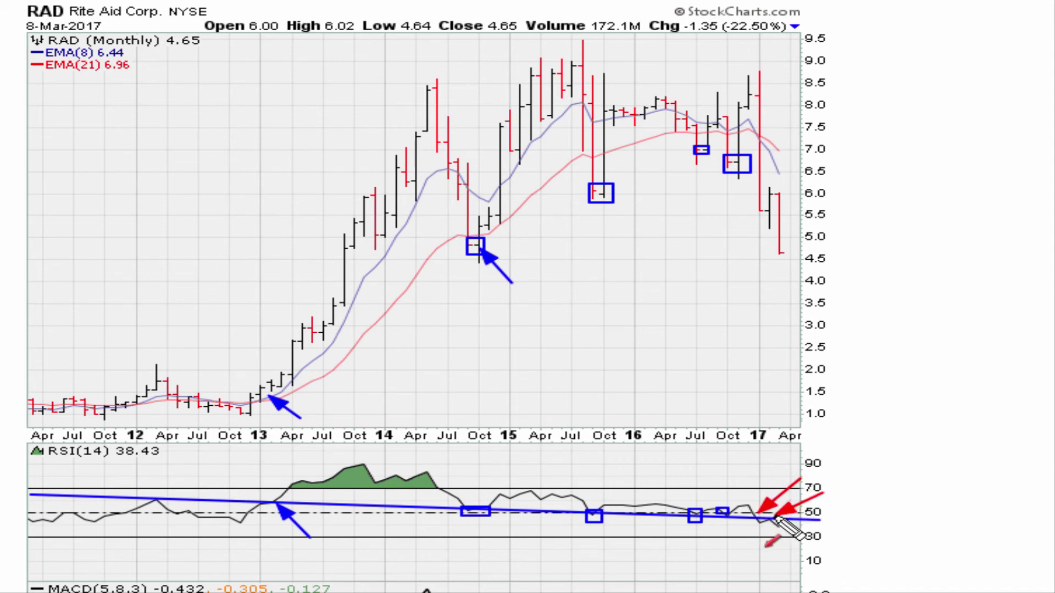
{"action": "mouse_move", "coordinate": [787, 54]}
{"action": "left_mouse_down"}
{"action": "mouse_move", "coordinate": [758, 89]}
{"action": "mouse_move", "coordinate": [761, 136]}
{"action": "left_mouse_up"}
{"action": "left_click_drag", "start_coordinate": [823, 155], "coordinate": [776, 191]}
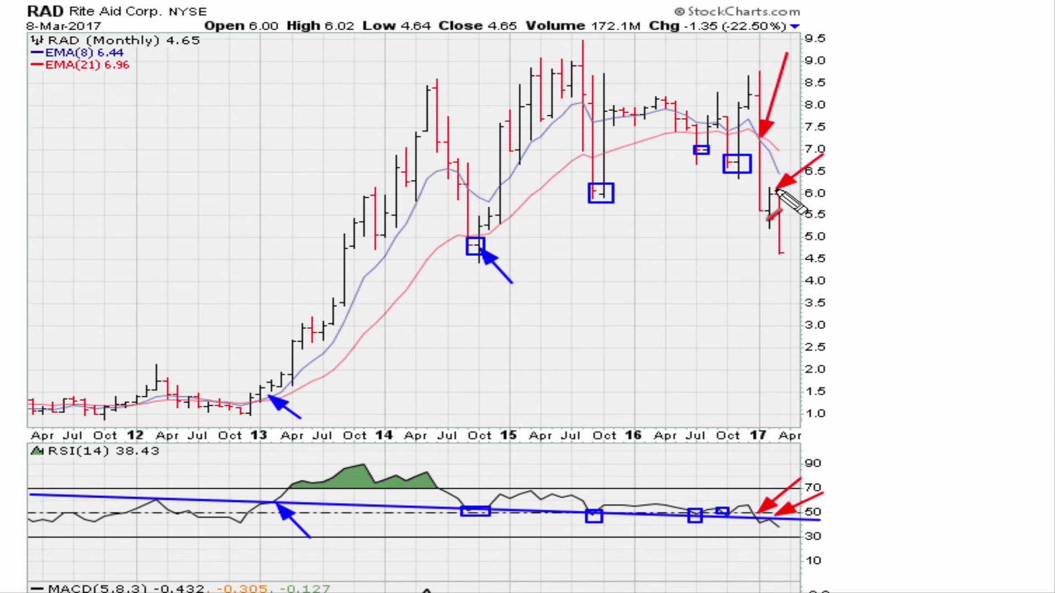
{"action": "mouse_move", "coordinate": [807, 246]}
{"action": "left_mouse_down"}
{"action": "mouse_move", "coordinate": [804, 329]}
{"action": "mouse_move", "coordinate": [835, 291]}
{"action": "left_mouse_up"}
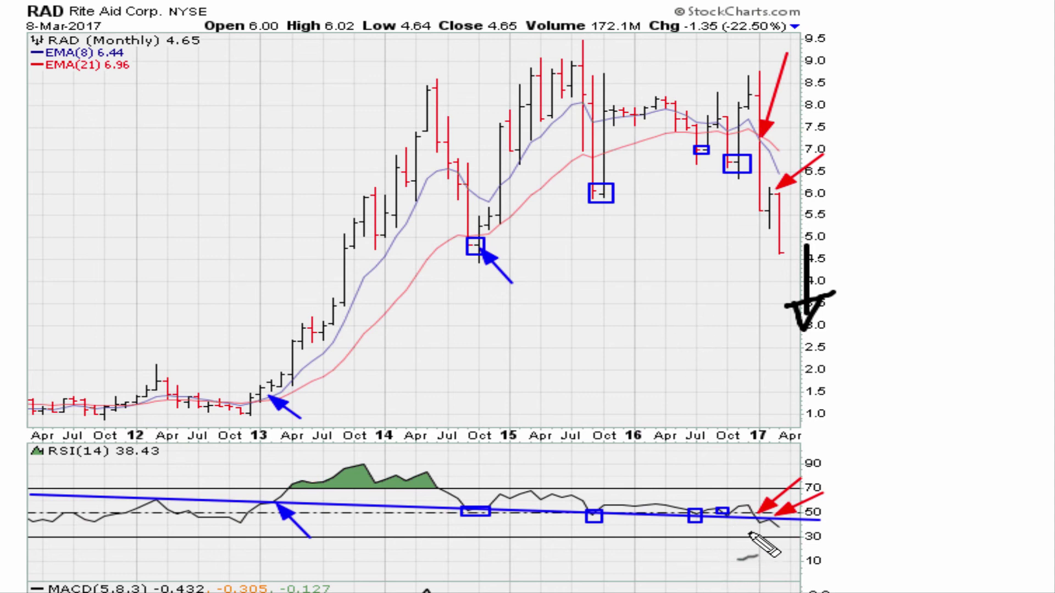
{"action": "key", "text": "Escape"}
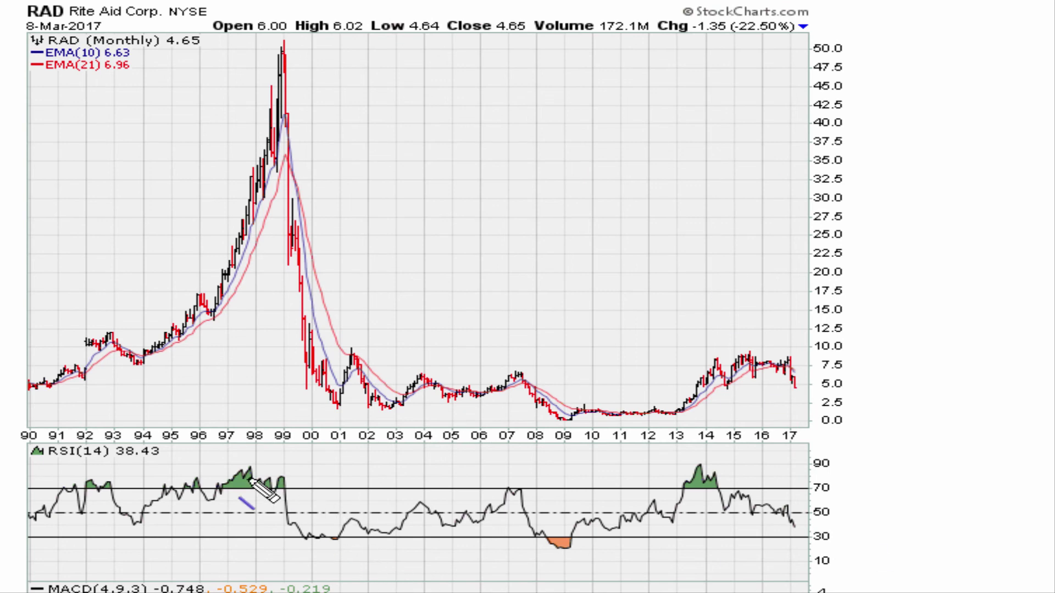
On the long-term chart, draw the RSI trendline from the 1997 peak past 2017 and box the early-2013 breakout on RSI and price.
{"action": "mouse_move", "coordinate": [250, 468]}
{"action": "left_mouse_down"}
{"action": "mouse_move", "coordinate": [637, 485]}
{"action": "mouse_move", "coordinate": [844, 520]}
{"action": "left_mouse_up"}
{"action": "left_click_drag", "start_coordinate": [842, 519], "coordinate": [844, 518]}
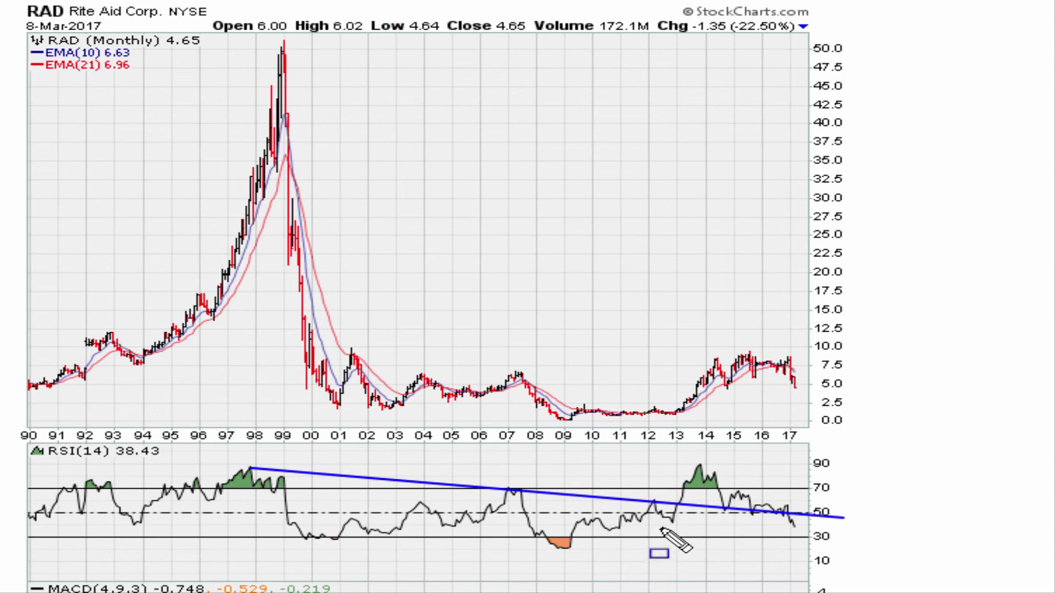
{"action": "left_click_drag", "start_coordinate": [671, 499], "coordinate": [692, 512]}
{"action": "left_click_drag", "start_coordinate": [675, 402], "coordinate": [689, 418]}
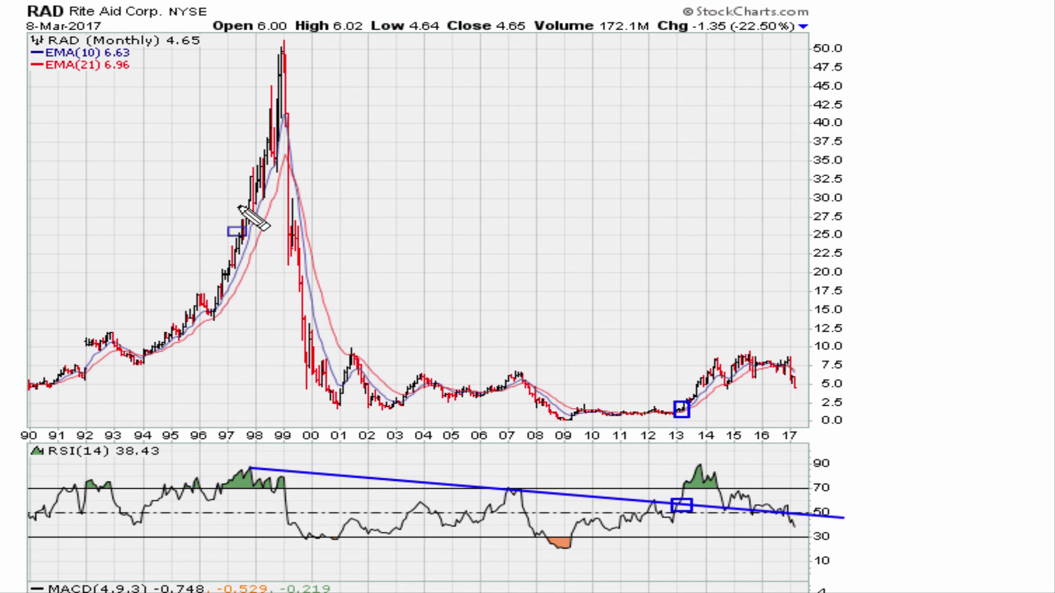